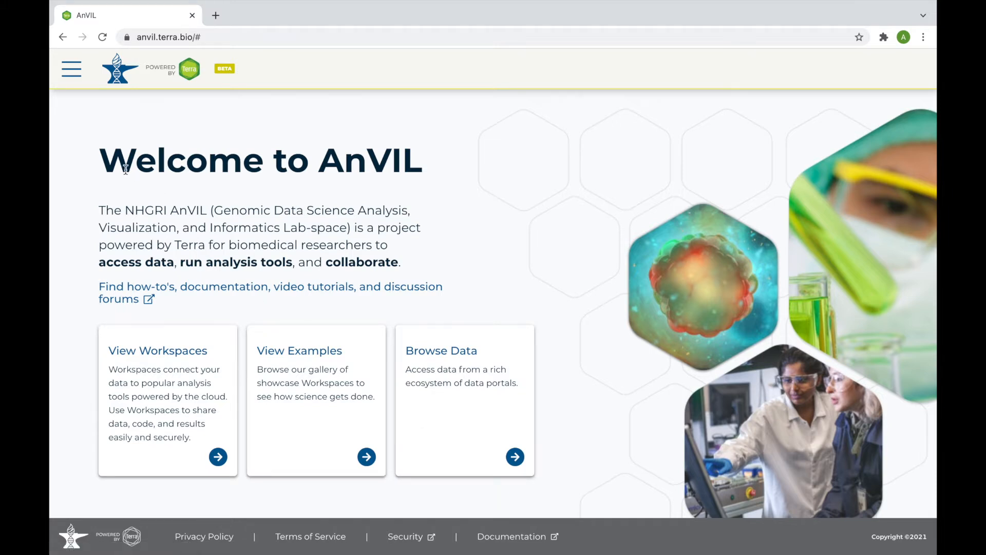
Step: Filter the Workspaces list by 'Galaxy' and open the MyGalaxyInstance workspace
click(72, 72)
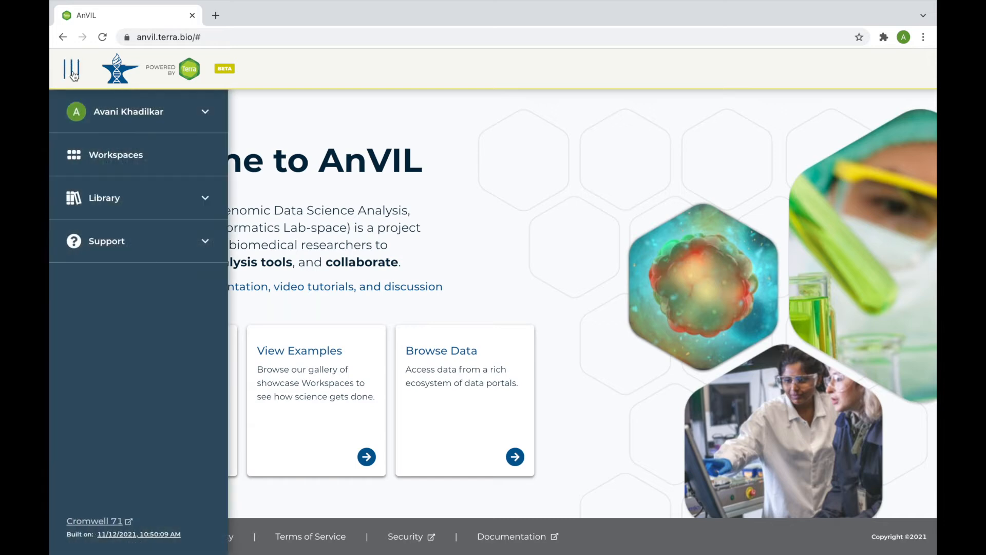
click(82, 155)
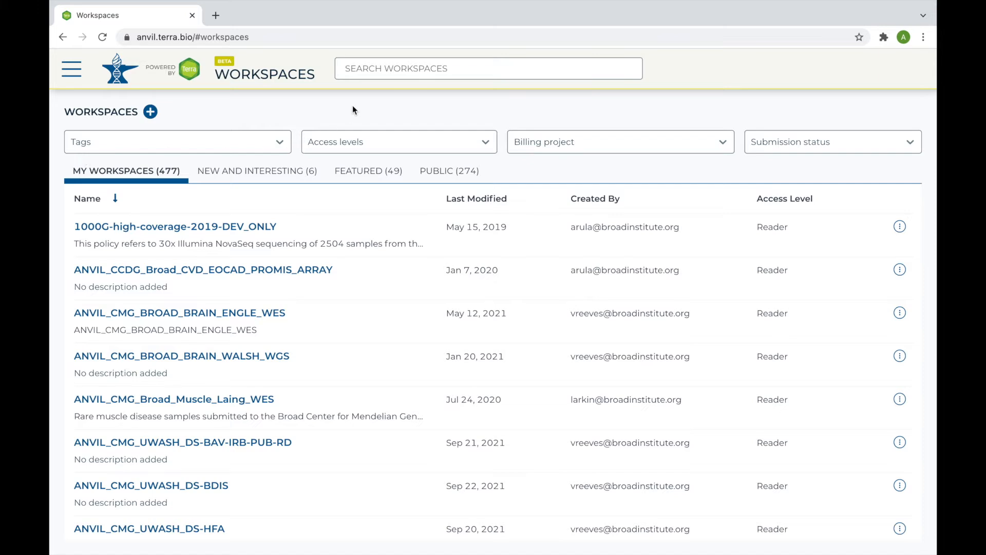
click(365, 71)
text(Galaxy)
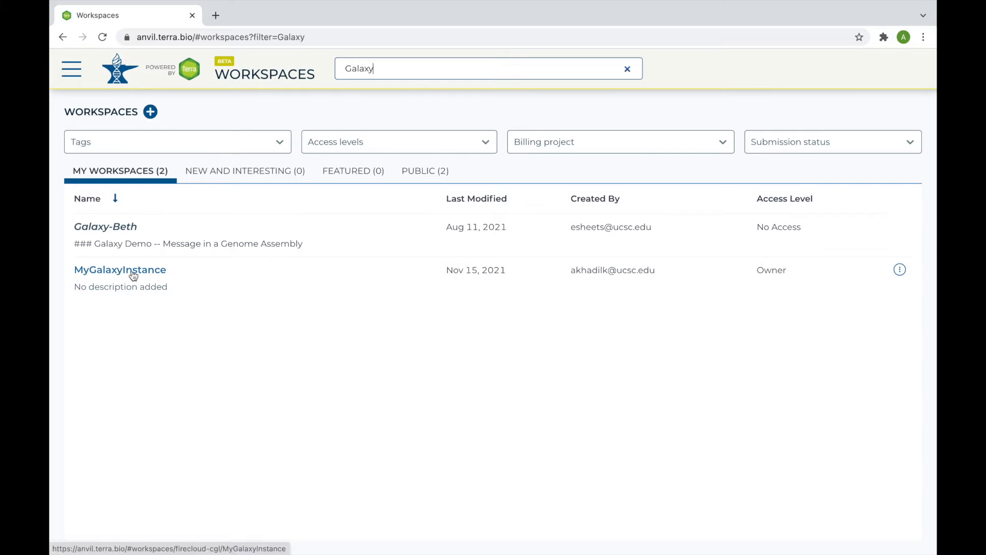
click(129, 270)
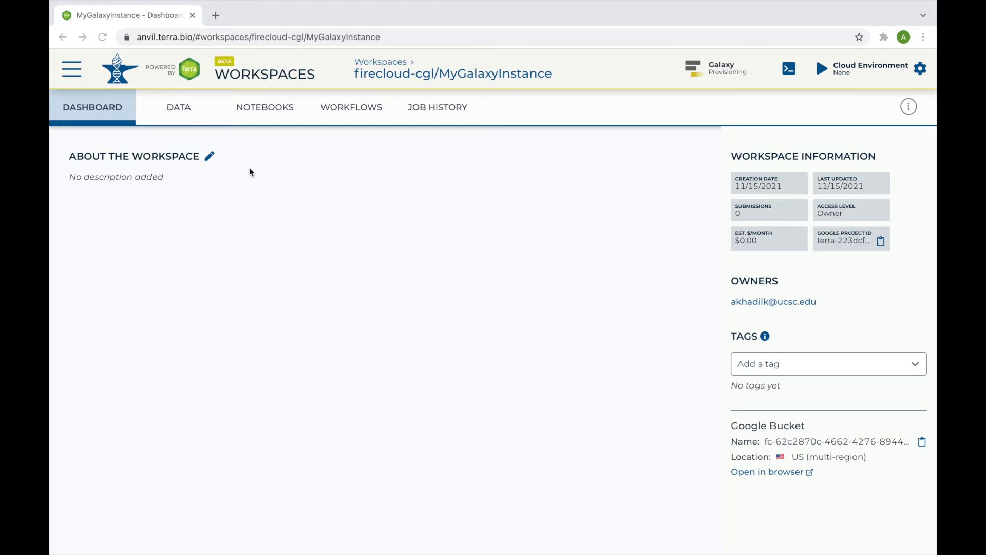
Step: From the Notebooks page, create a Galaxy cloud environment: 1 node, 8 CPUs, 52 GB memory, 500 GB disk
click(265, 112)
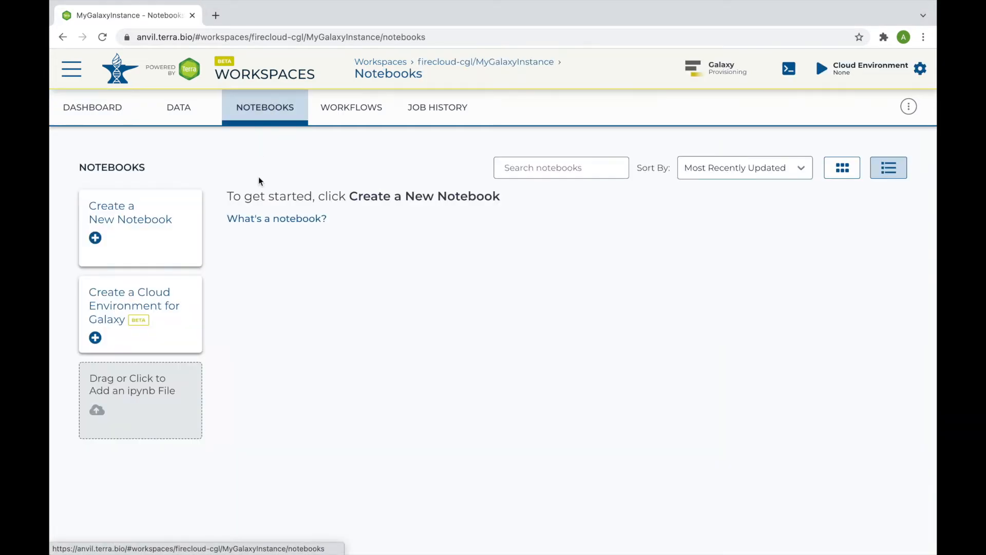
click(168, 308)
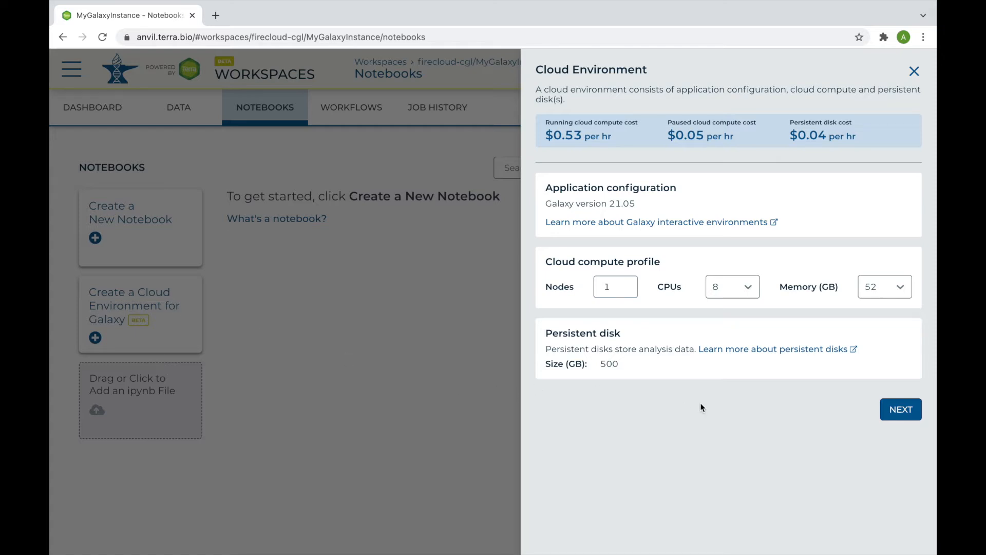
click(899, 411)
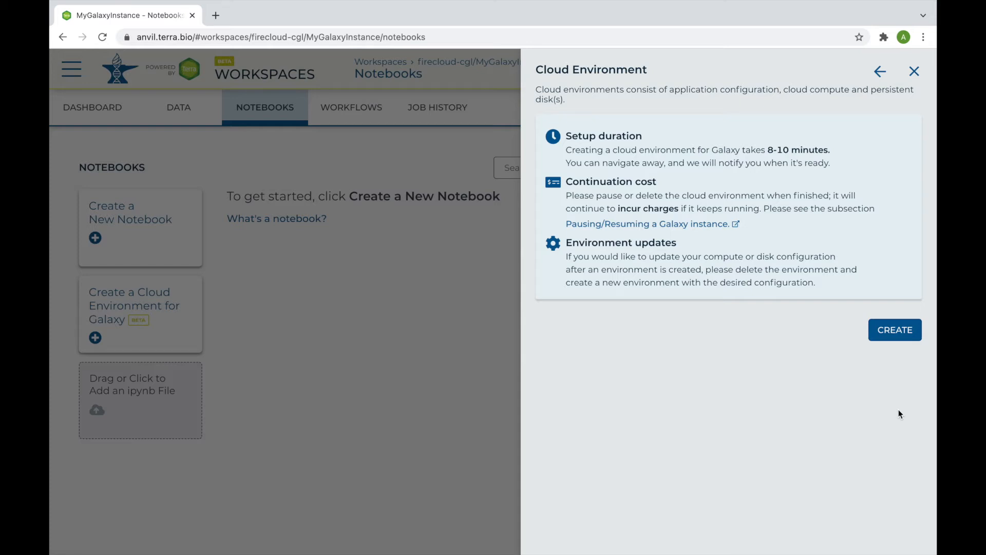
click(905, 333)
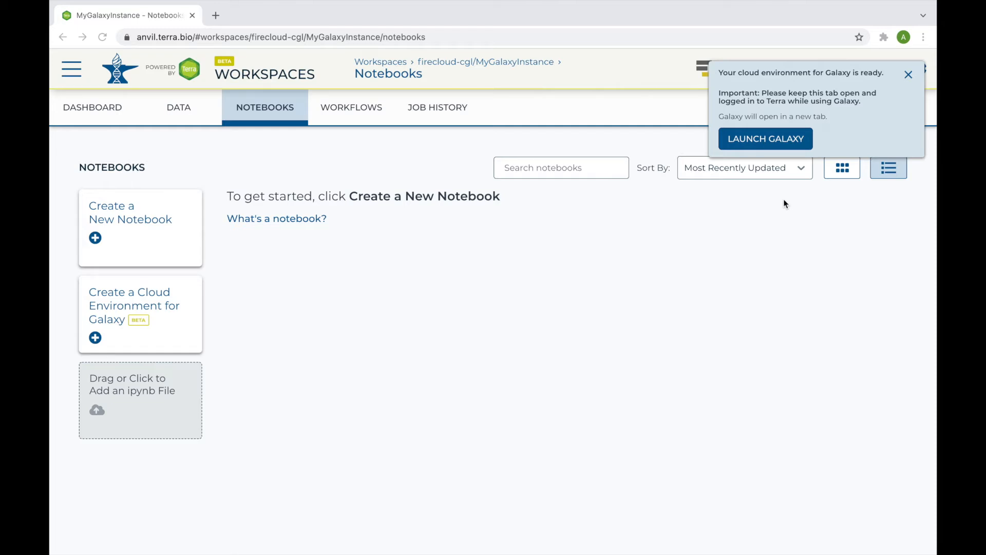
Step: Launch Galaxy in a new tab, copy its URL, and return to the Dockstore COVID-19-ARTIC-ONT page
click(759, 143)
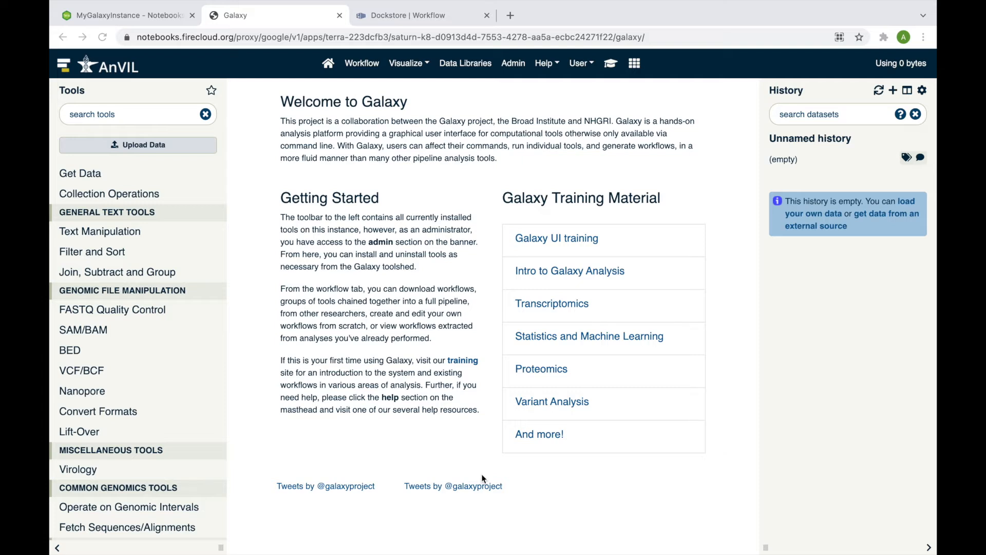
click(340, 37)
right_click(341, 37)
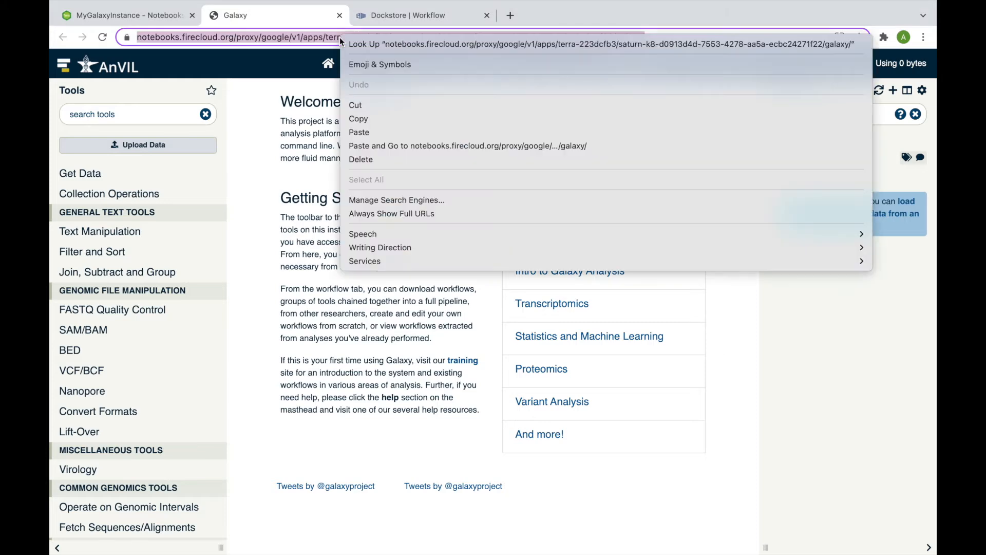
click(370, 116)
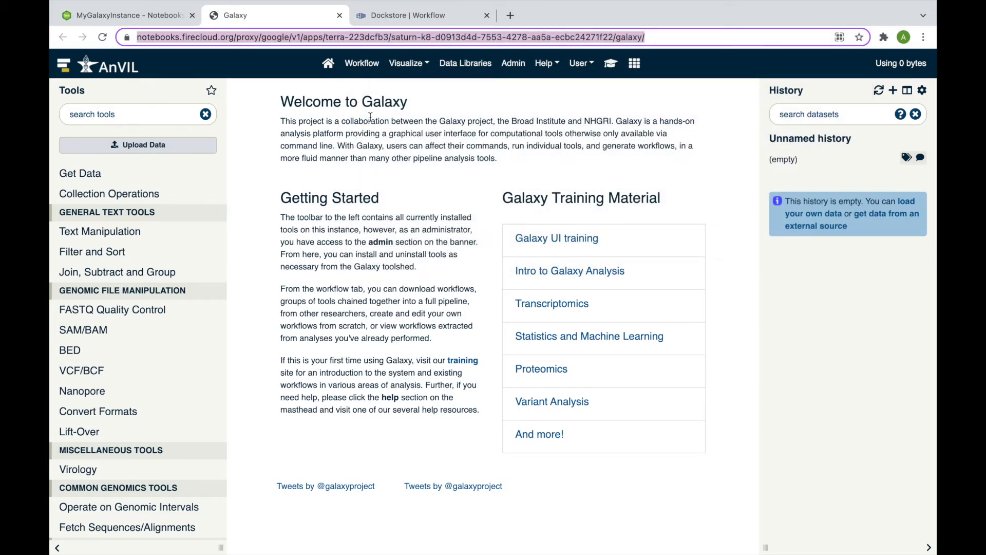
click(417, 18)
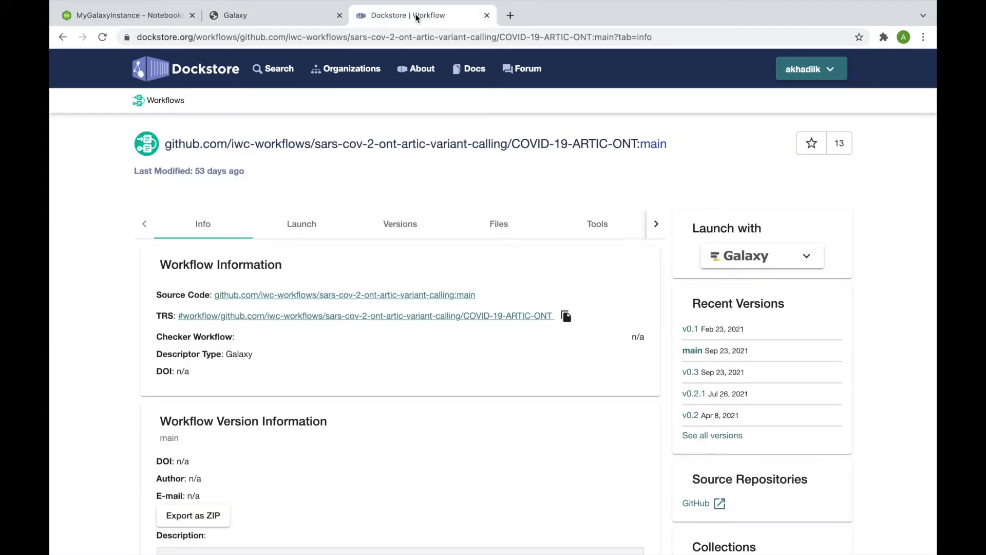
Step: Launch COVID-19-ARTIC-ONT with Galaxy using the pasted Galaxy instance URL as a custom server
click(786, 259)
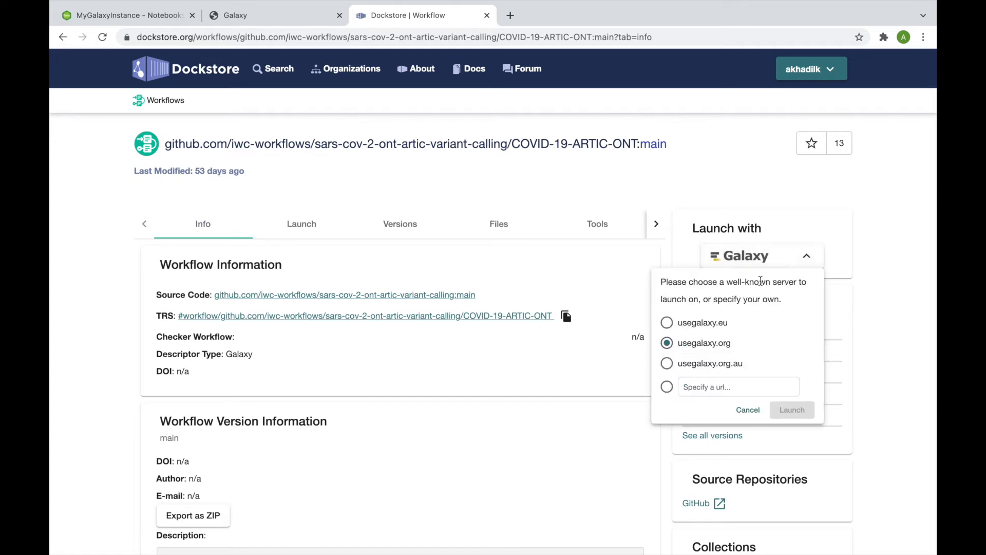
click(668, 389)
click(690, 387)
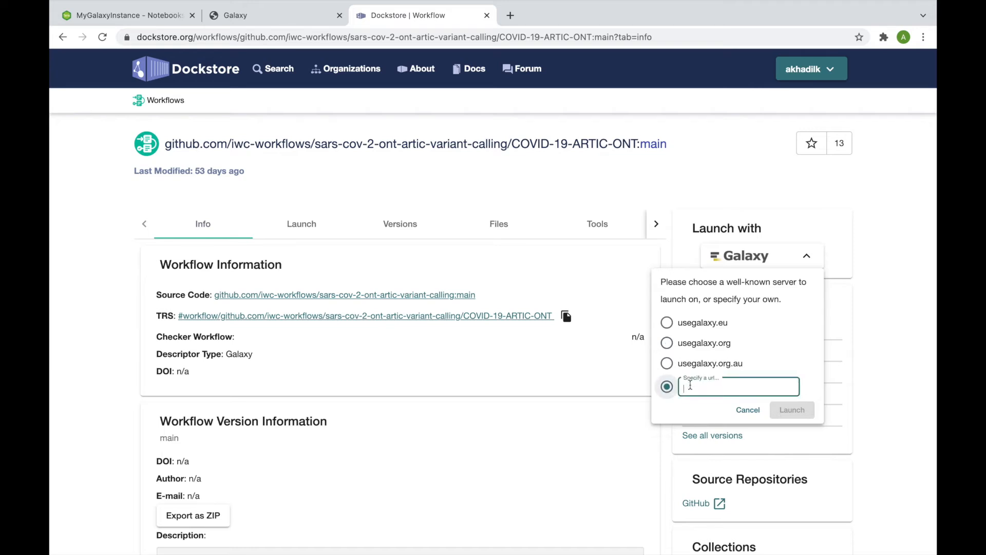
key(ctrl+v)
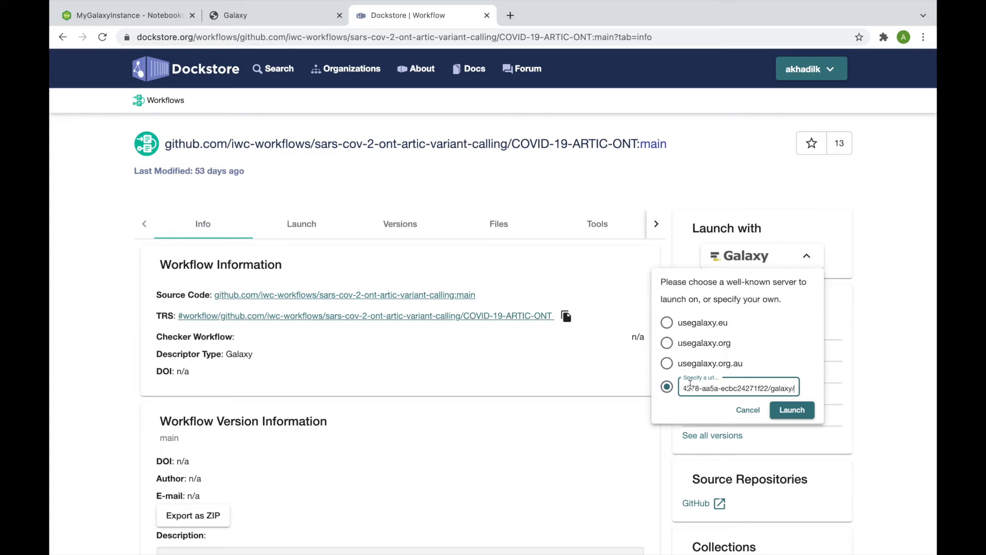
click(792, 410)
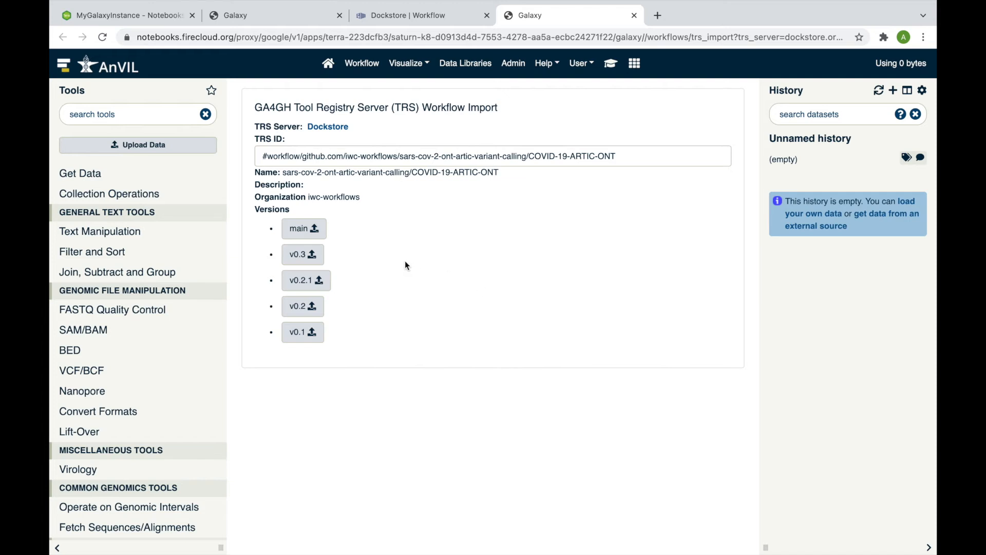
Step: Import the workflow's main version, then go to Galaxy's Import Workflow page
click(314, 230)
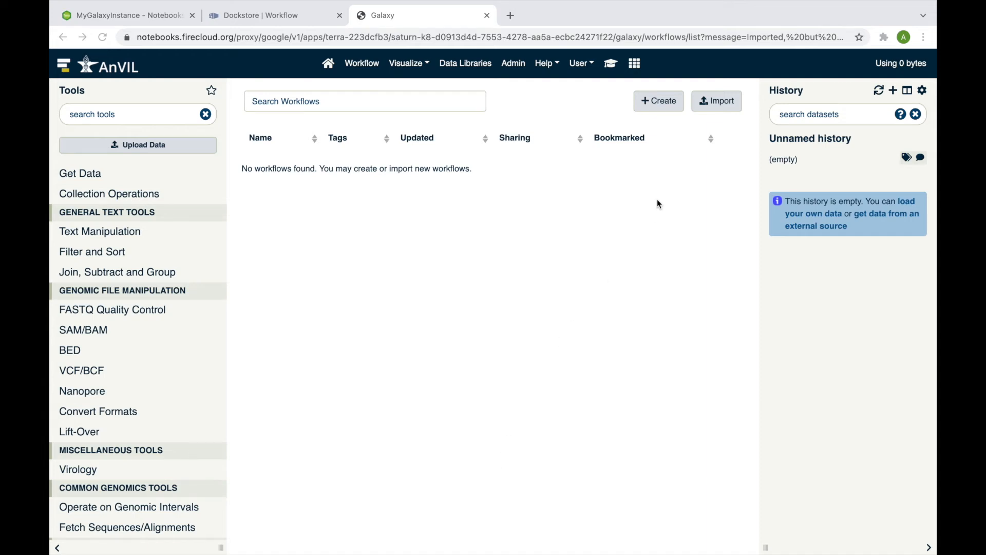
click(711, 107)
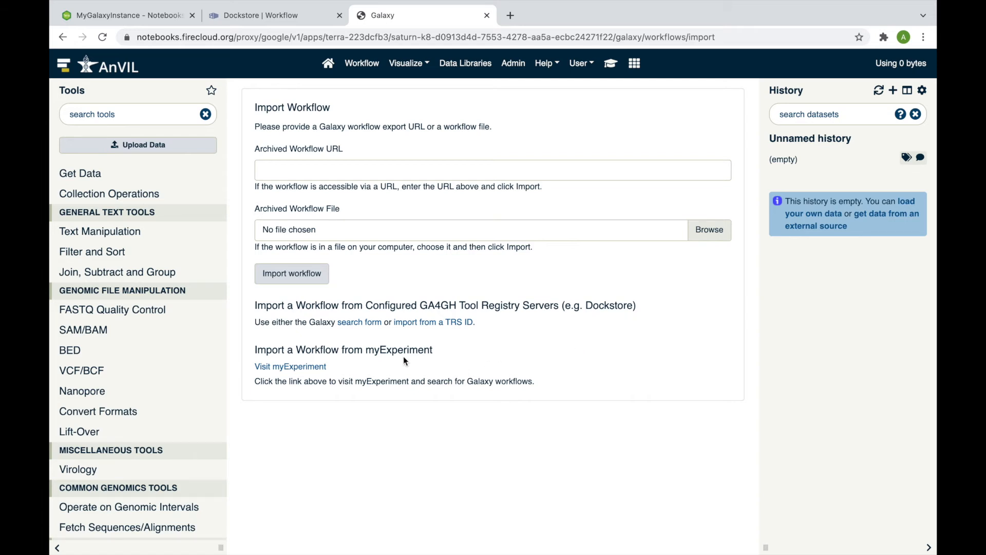
Step: Import COVID-19-ARTIC-ONT's main version in Galaxy using its TRS ID copied from Dockstore
click(438, 327)
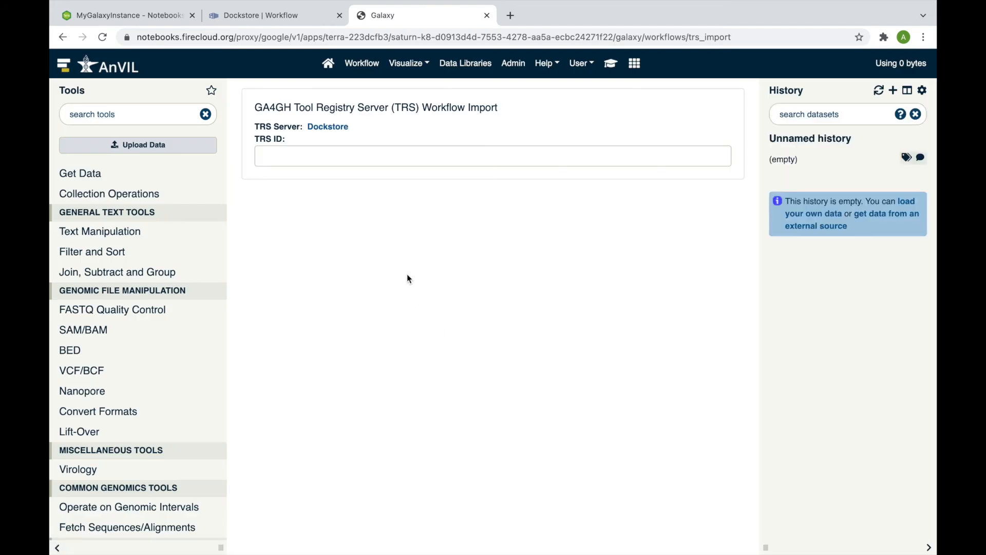
click(298, 21)
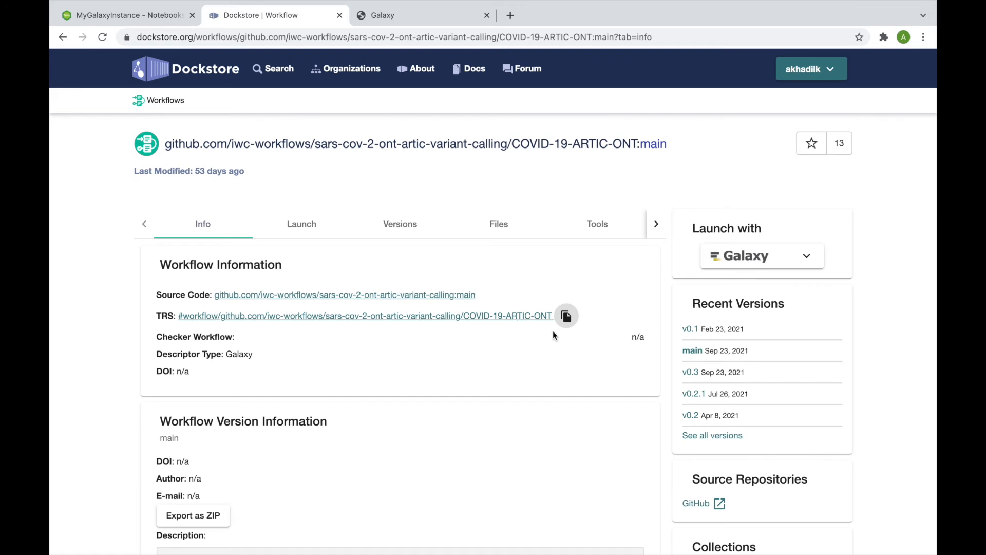
click(566, 317)
click(444, 20)
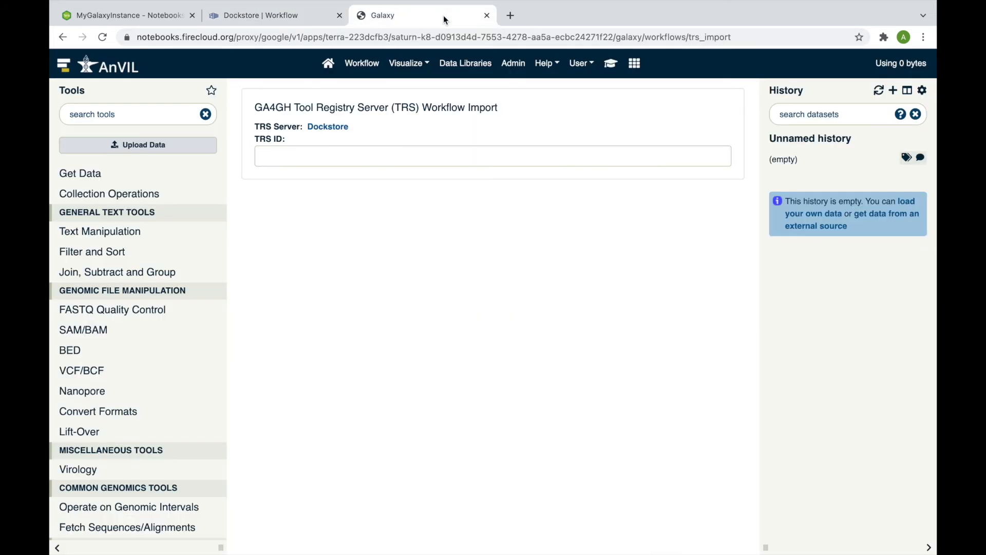
click(346, 150)
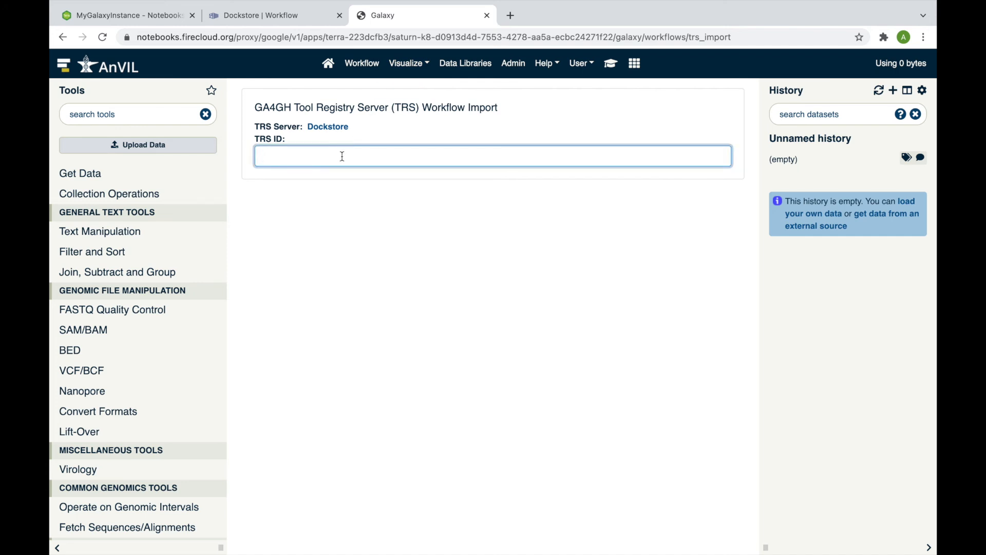
right_click(343, 156)
click(368, 247)
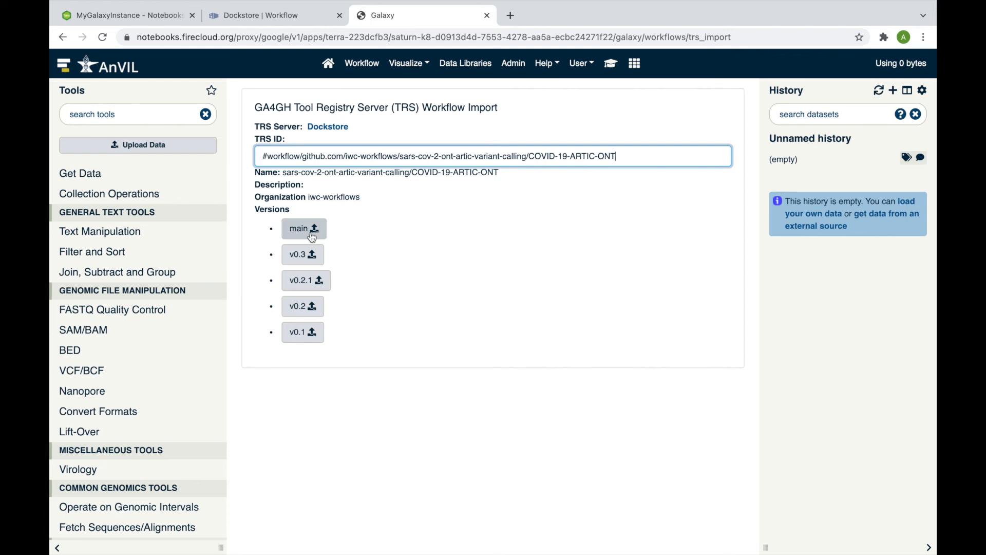
click(312, 236)
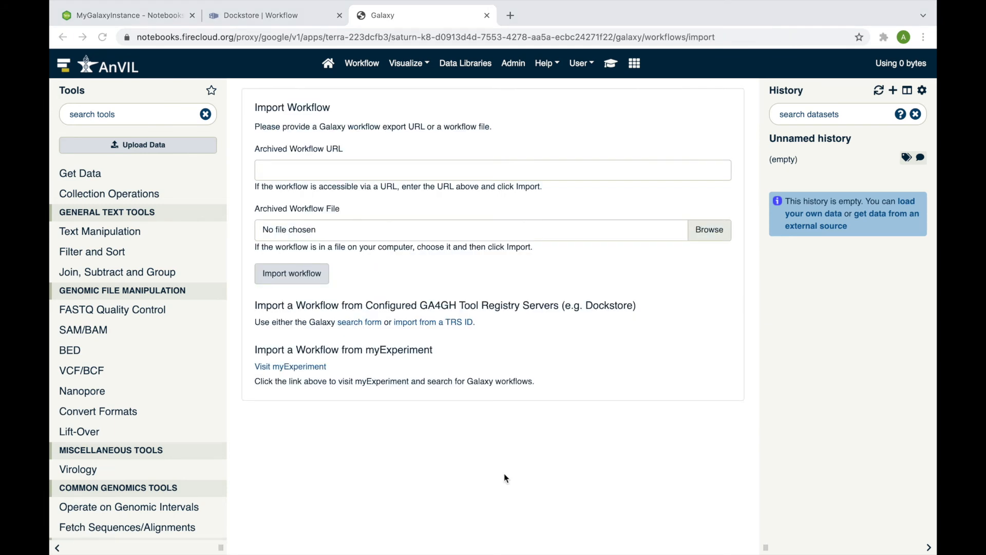
Step: Search the TRS server for 'phenotype' and import ASHG_Plink_sex_and_phenotype_assignment's main version
click(369, 324)
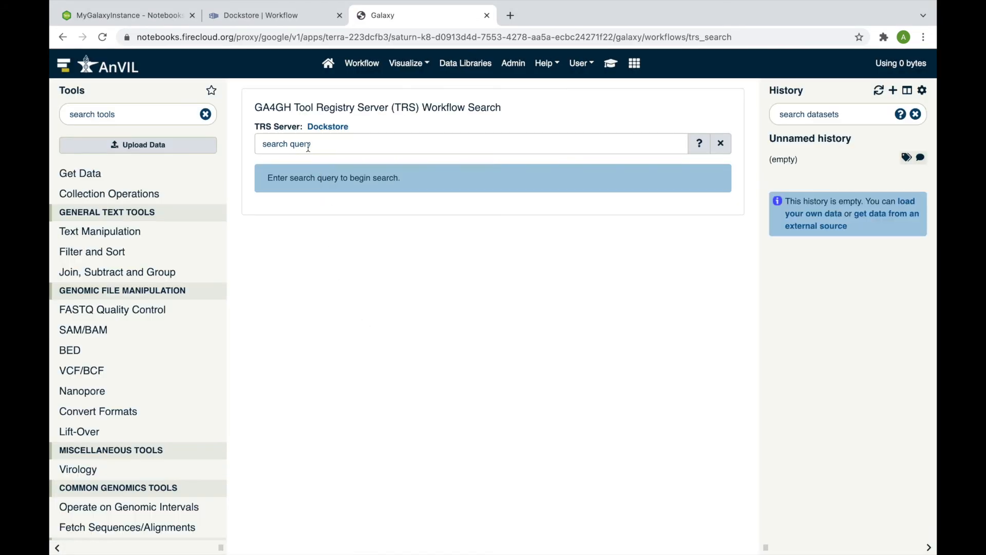
click(308, 148)
text(phe)
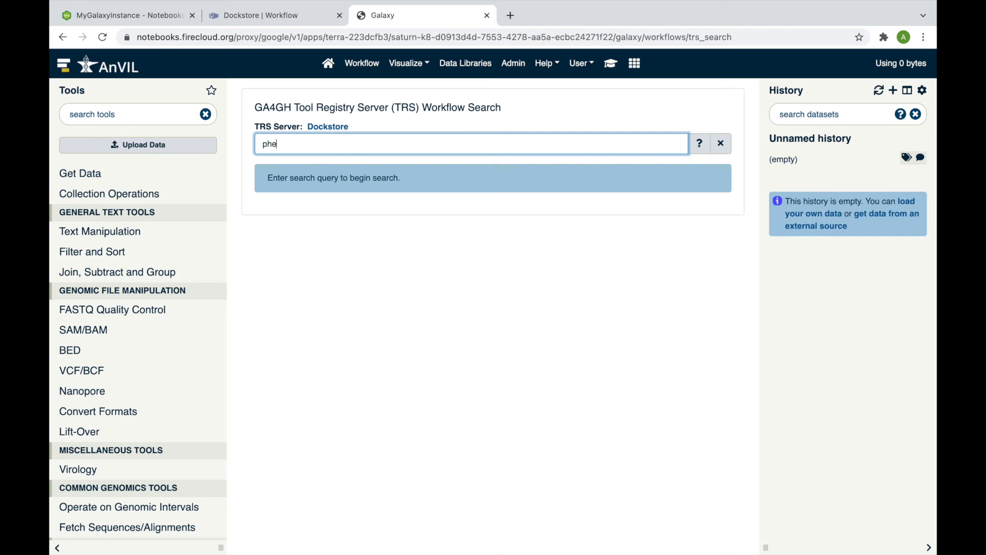
text(notype)
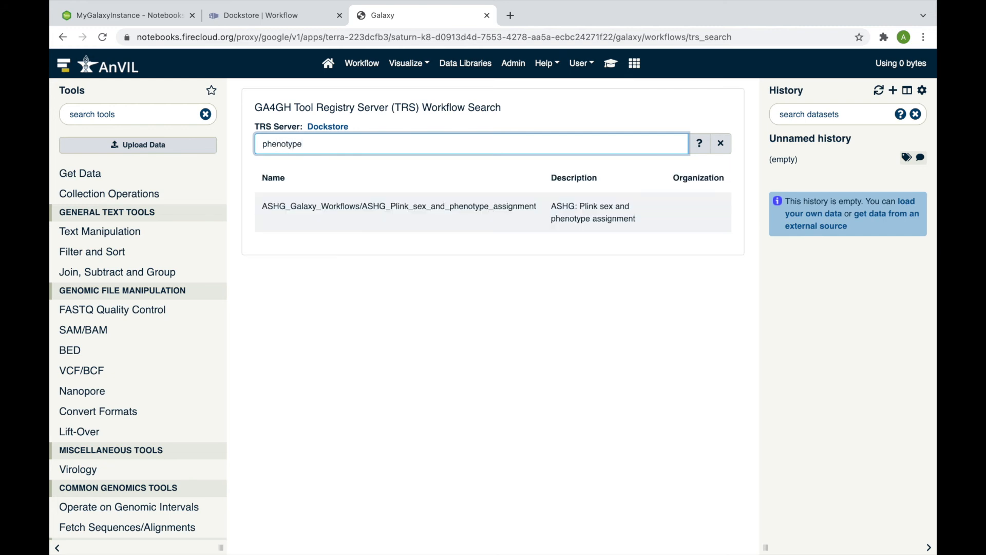
click(312, 208)
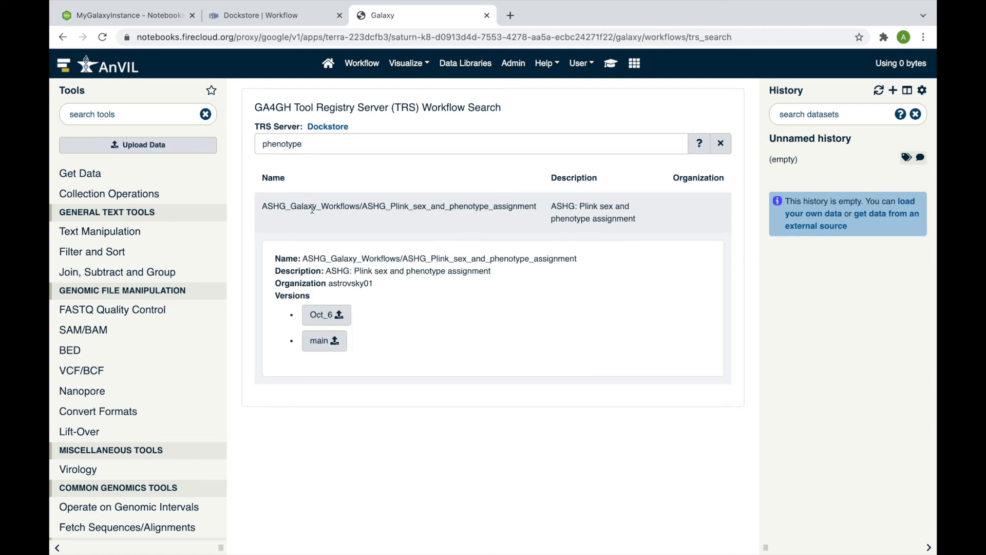
click(325, 341)
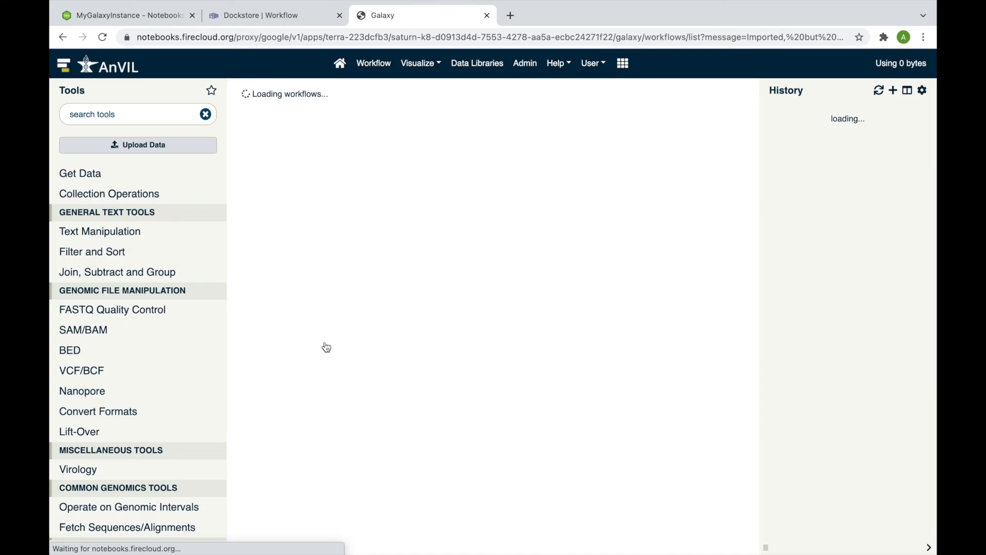